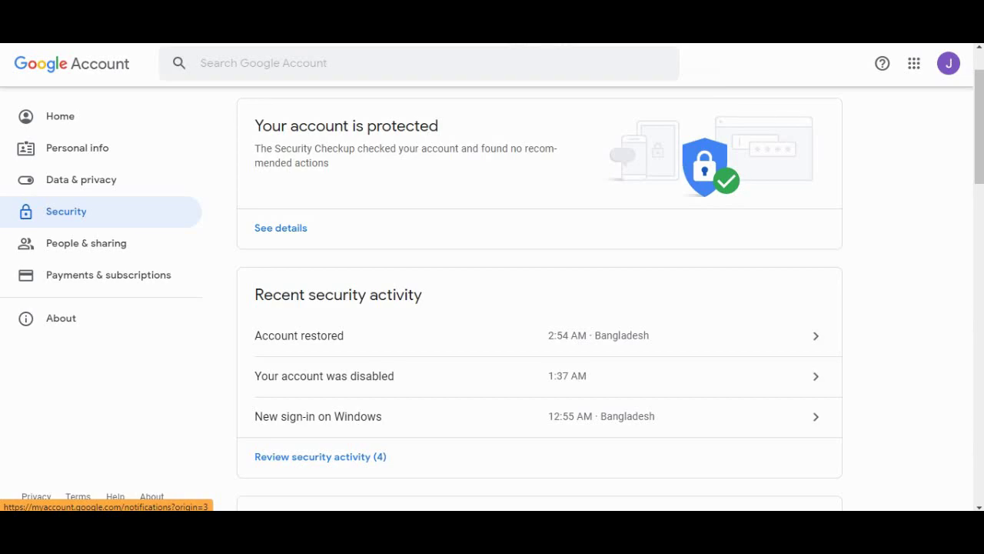
# Leave the Security settings for the Google Account Home page
pyautogui.scroll(1, 538, 307)
pyautogui.scroll(-3, 539, 308)
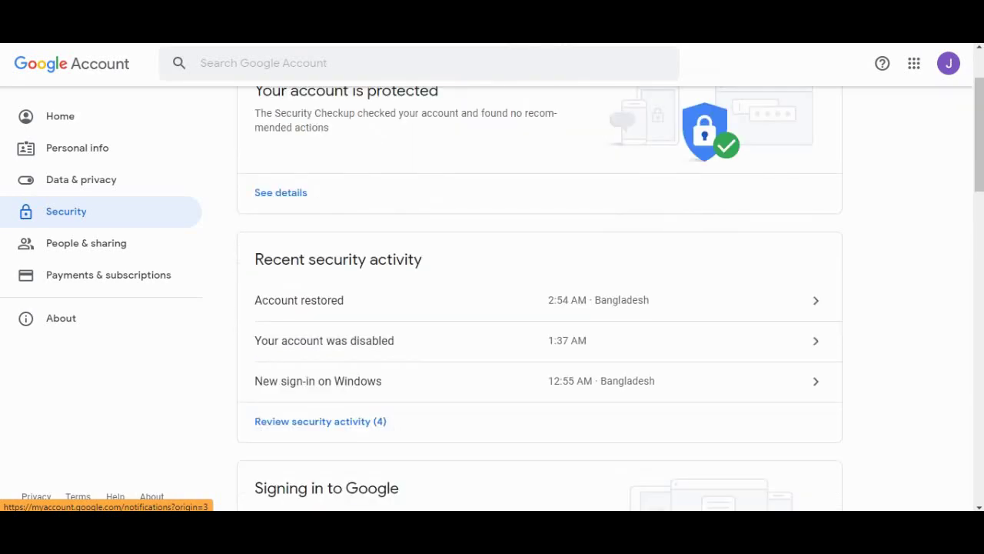
pyautogui.scroll(3, 539, 307)
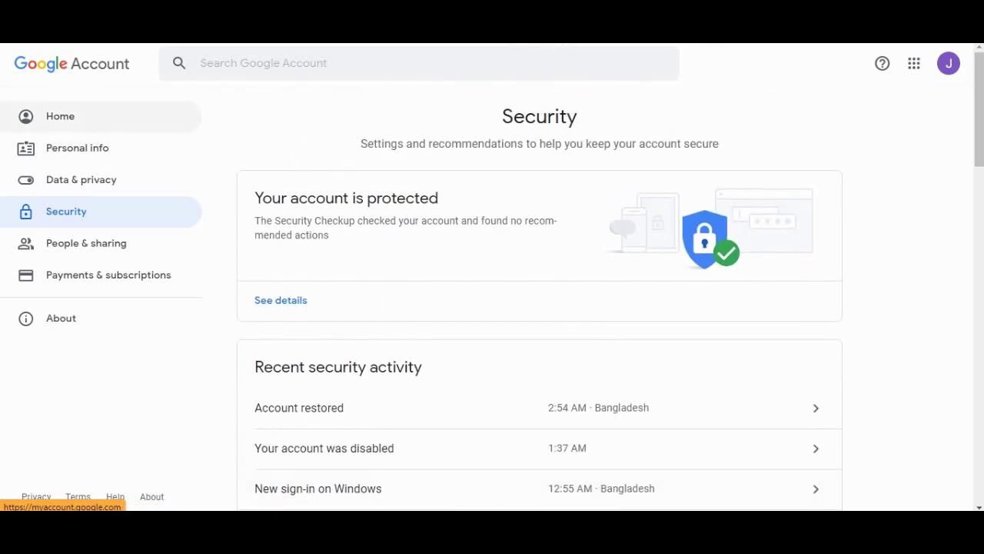
pyautogui.click(60, 116)
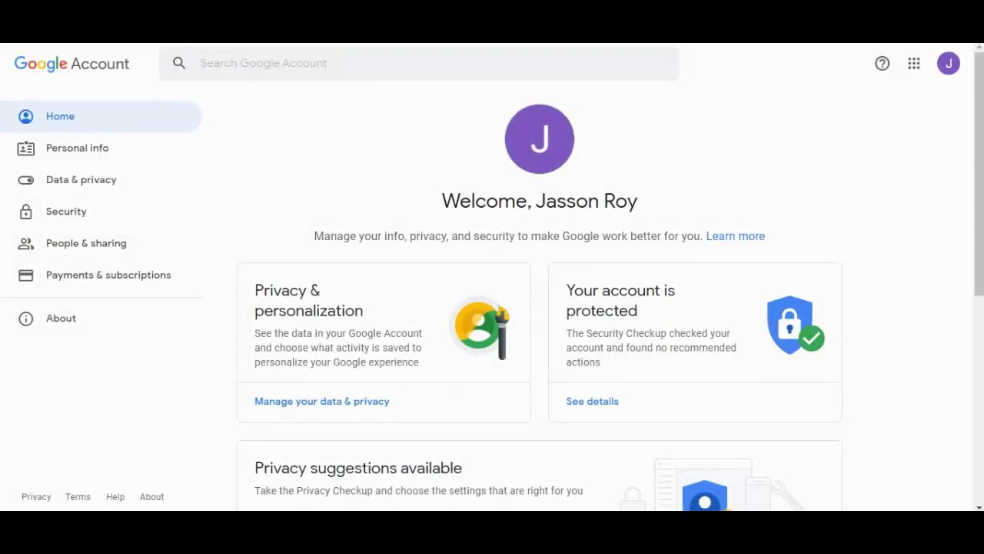
# Scroll the Home page, then return to the Security settings page
pyautogui.scroll(-3, 538, 307)
pyautogui.scroll(3, 538, 307)
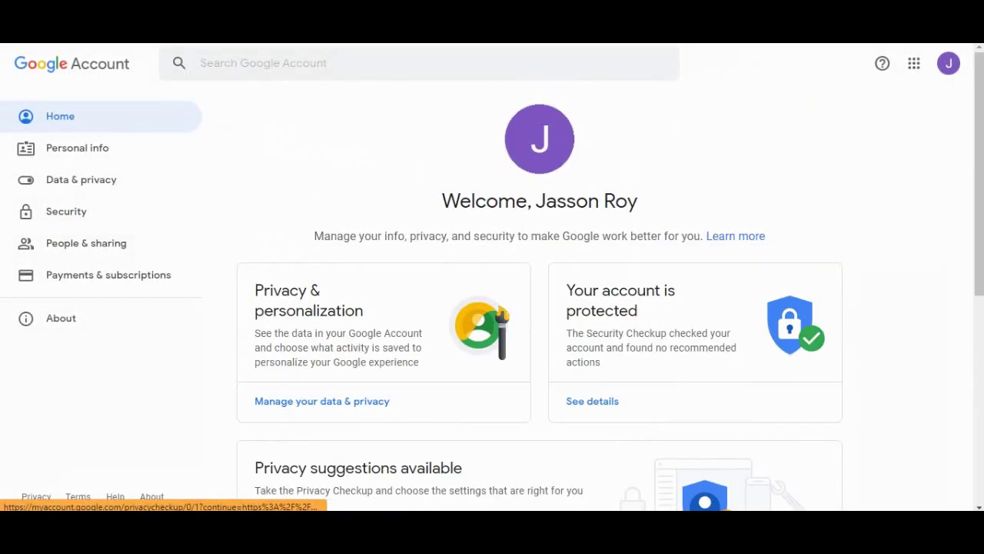
pyautogui.scroll(-3, 539, 307)
pyautogui.scroll(3, 539, 308)
pyautogui.scroll(-2, 538, 307)
pyautogui.click(66, 210)
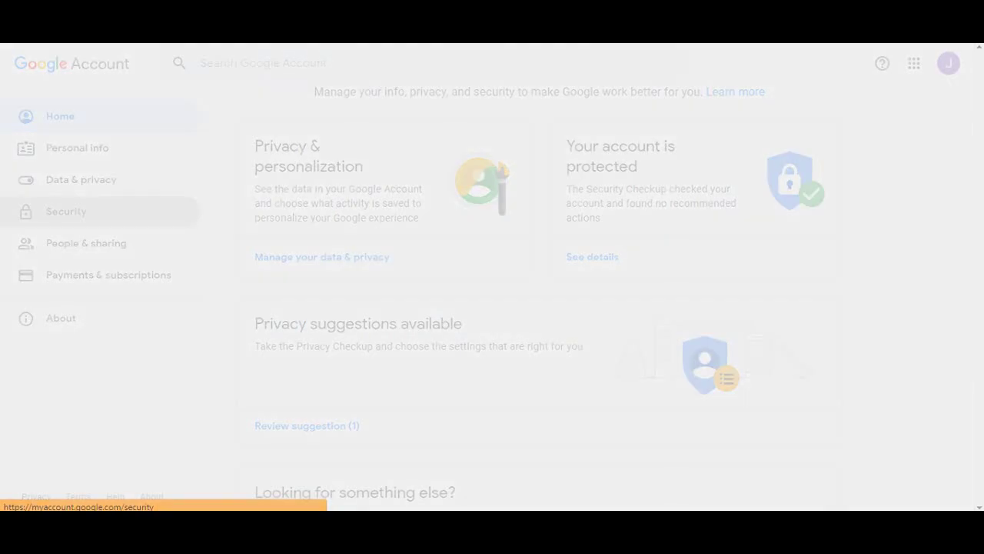
# Go back to the Home page and open, then close, the Google apps grid
pyautogui.scroll(-5, 538, 307)
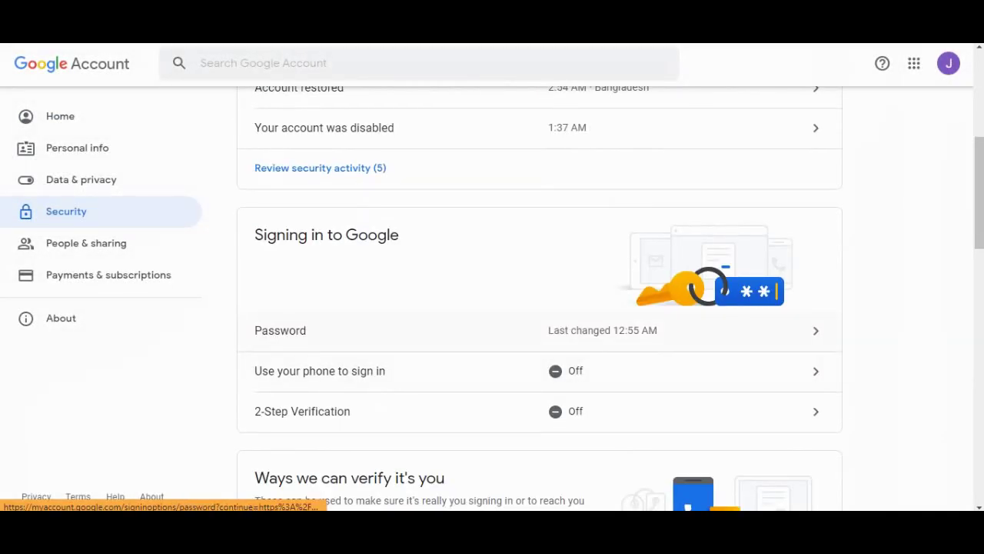
pyautogui.scroll(-1, 539, 334)
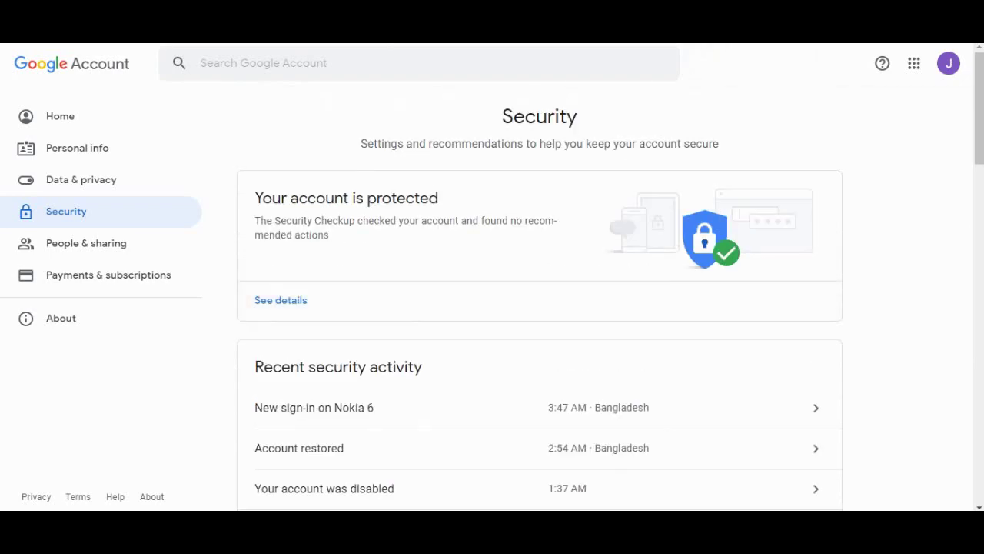
pyautogui.scroll(-5, 538, 323)
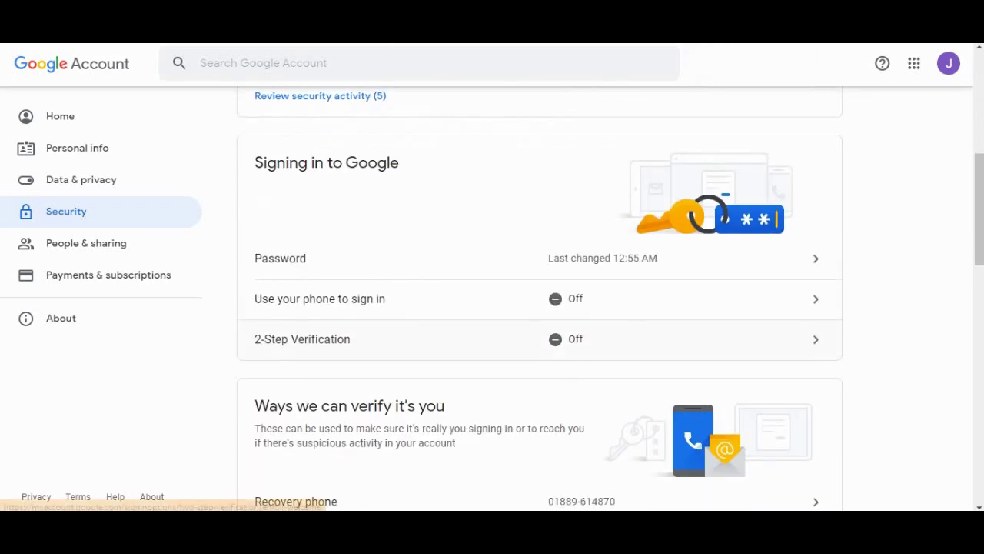
pyautogui.scroll(6, 539, 308)
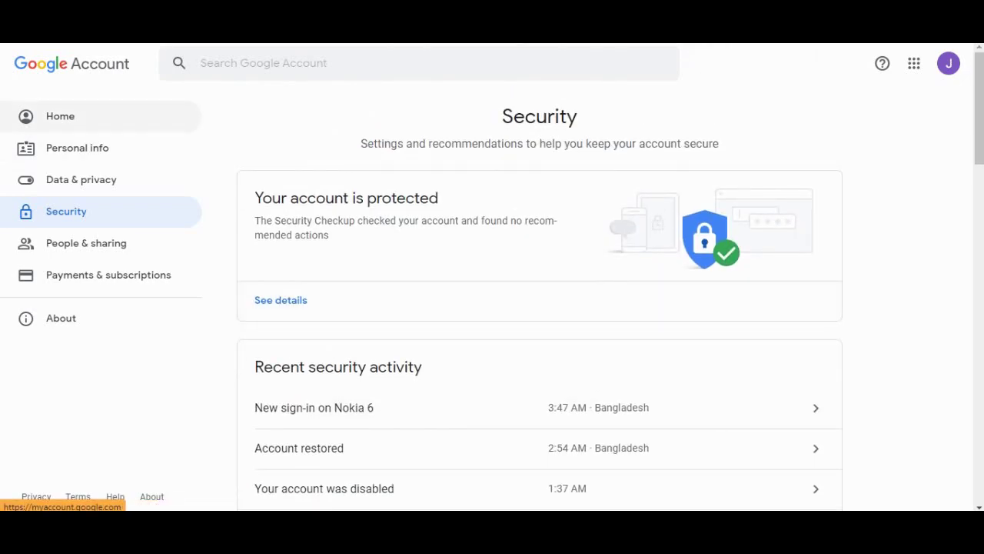
pyautogui.click(60, 116)
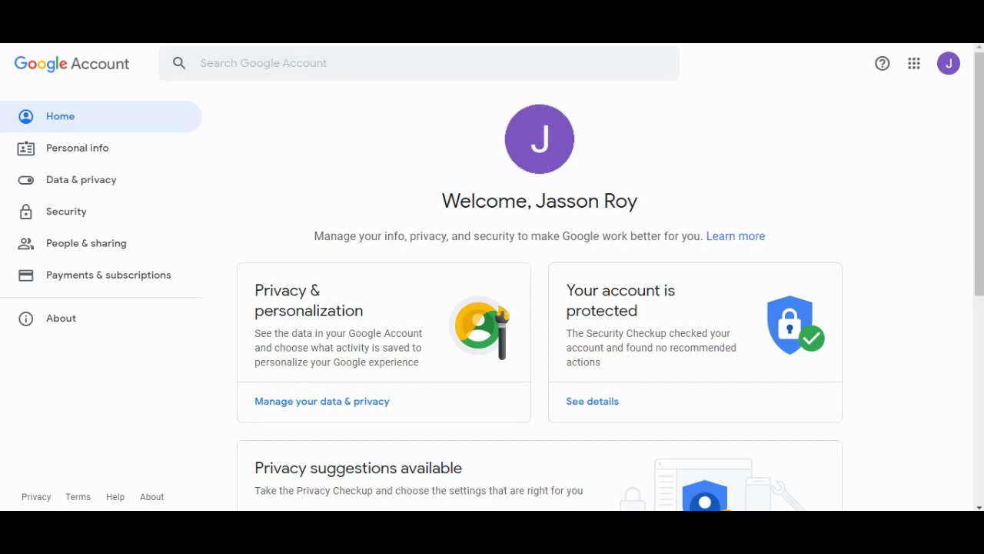
pyautogui.click(914, 63)
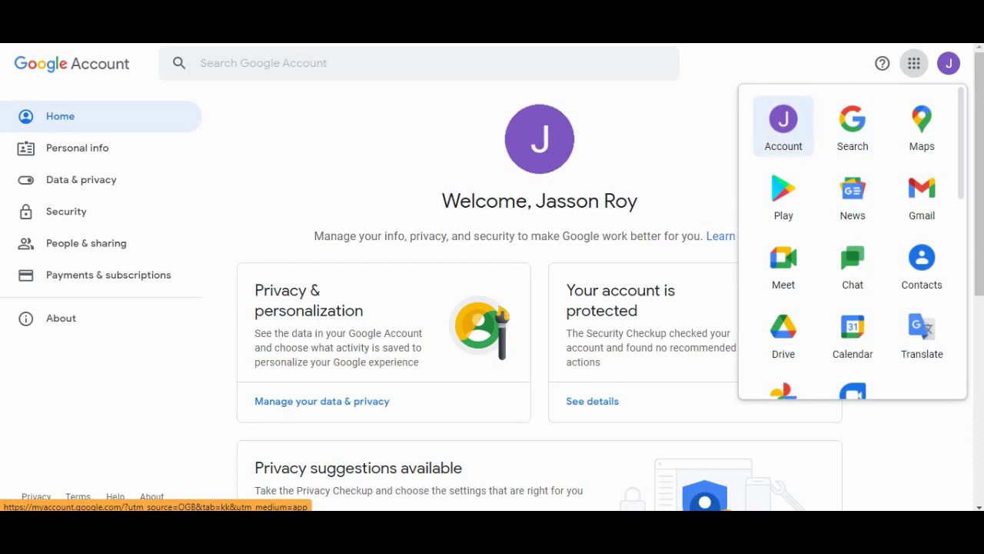
pyautogui.press('Escape')
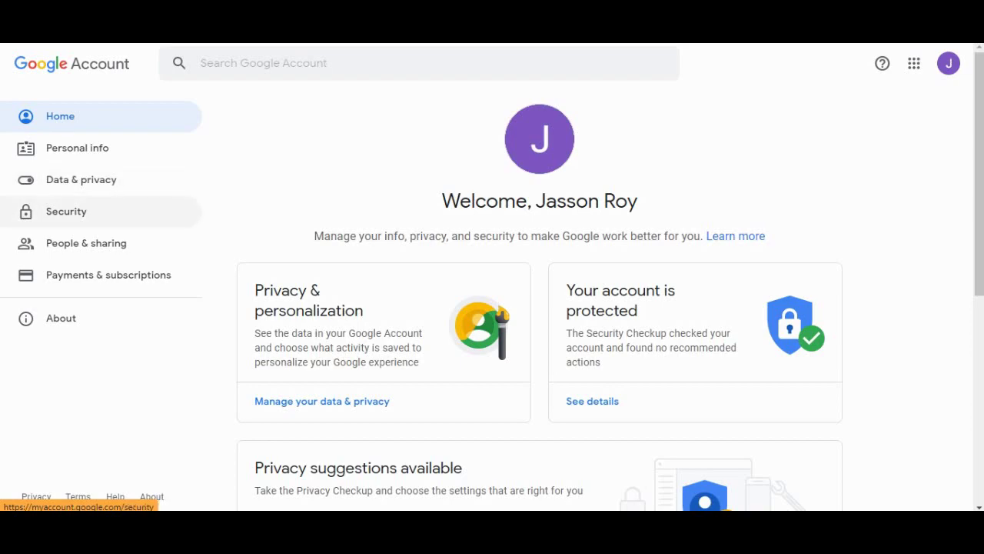
# Open Security and scroll to Signing in to Google, with phone sign-in and 2-Step Verification Off
pyautogui.click(66, 211)
pyautogui.scroll(-3, 320, 240)
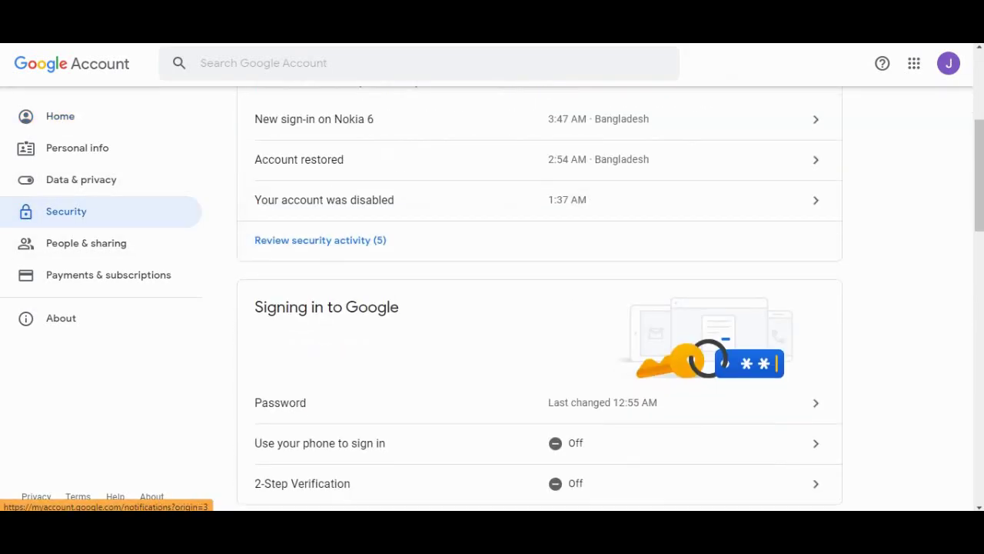
pyautogui.scroll(3, 492, 298)
pyautogui.scroll(-5, 492, 299)
pyautogui.scroll(4, 493, 298)
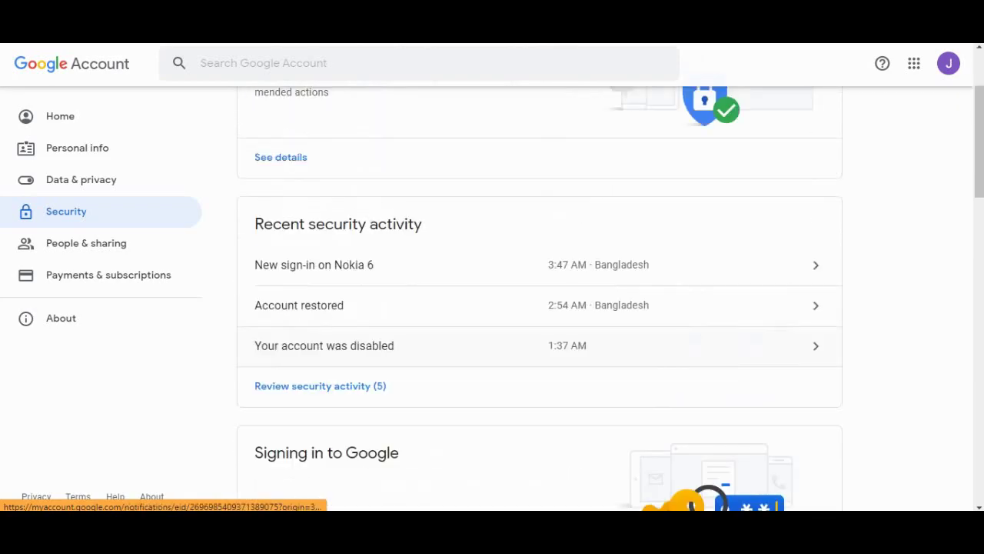
pyautogui.scroll(4, 492, 323)
pyautogui.scroll(-10, 492, 323)
pyautogui.scroll(5, 492, 323)
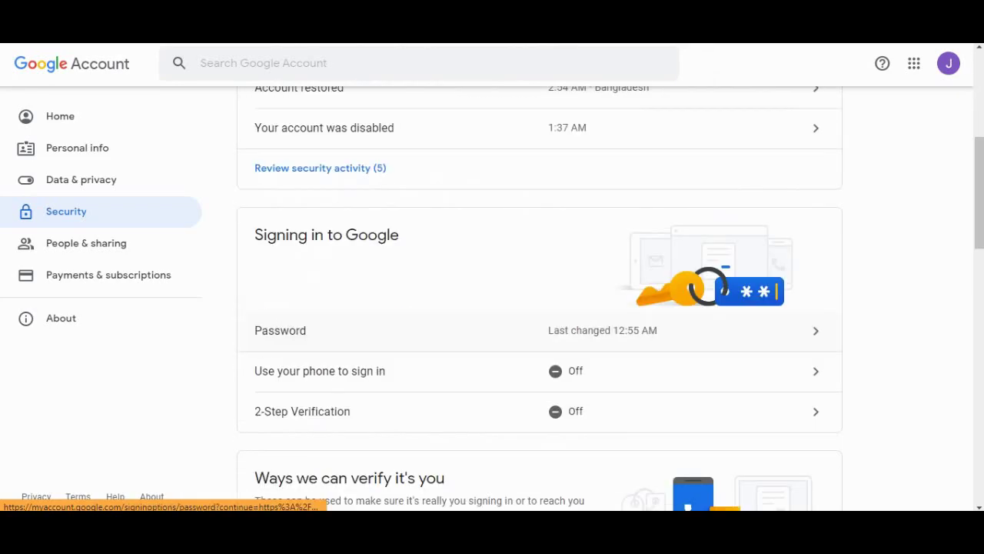
pyautogui.scroll(2, 492, 323)
pyautogui.scroll(-7, 492, 323)
pyautogui.scroll(1, 492, 323)
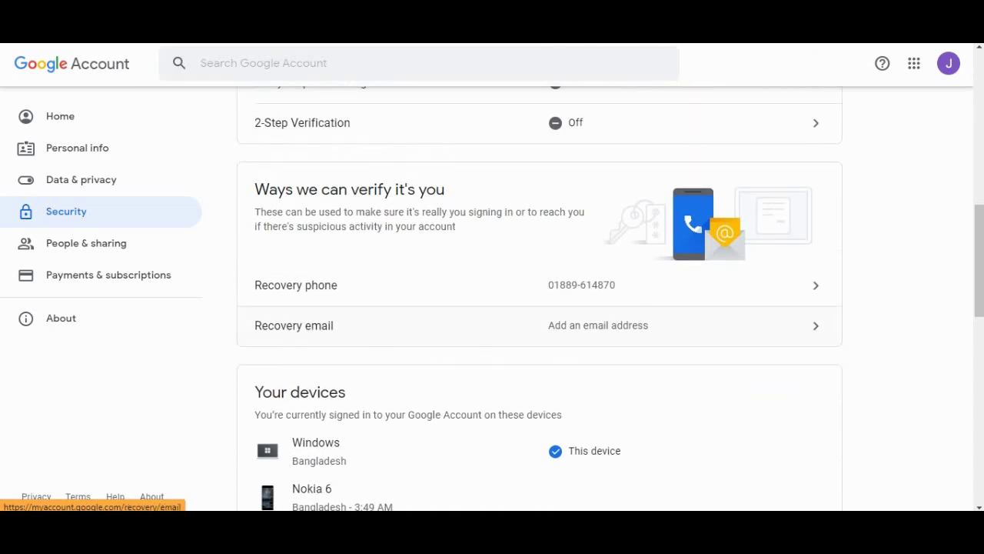
pyautogui.scroll(4, 492, 327)
pyautogui.scroll(-1, 492, 327)
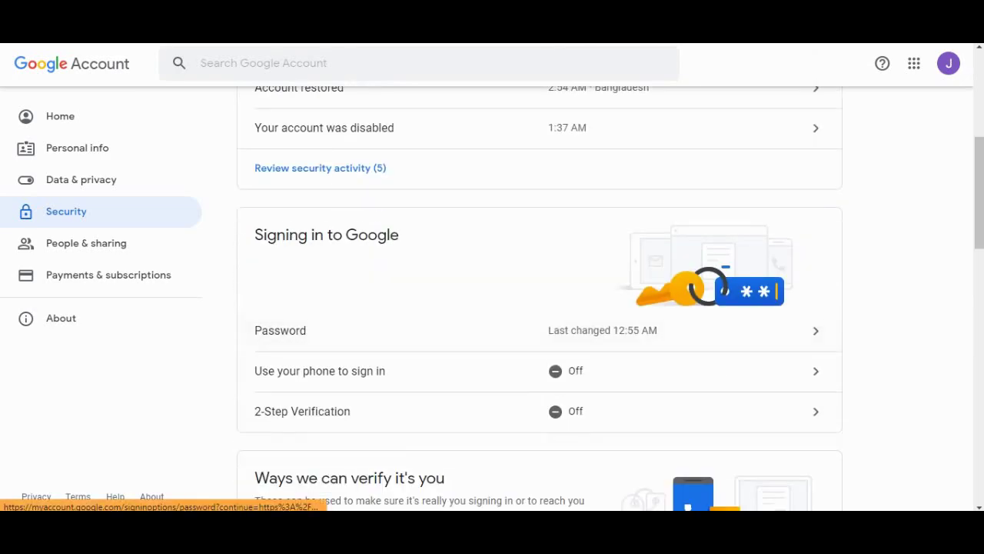
pyautogui.scroll(3, 492, 308)
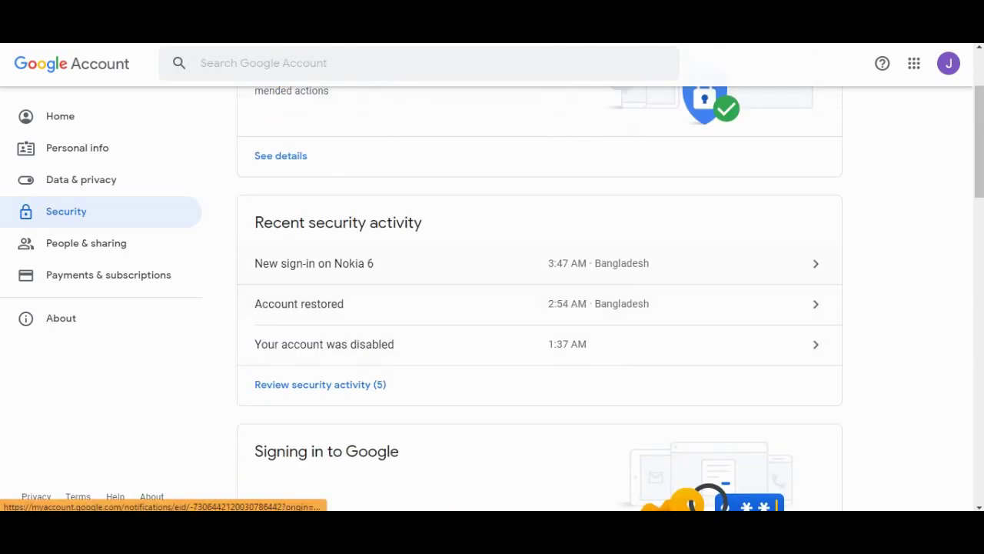
pyautogui.scroll(2, 492, 307)
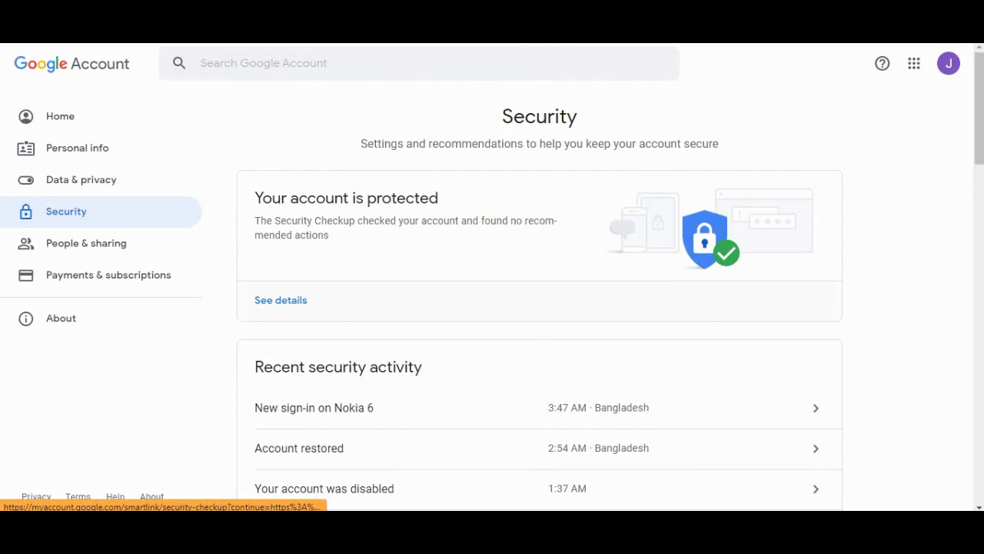
pyautogui.scroll(-1, 492, 300)
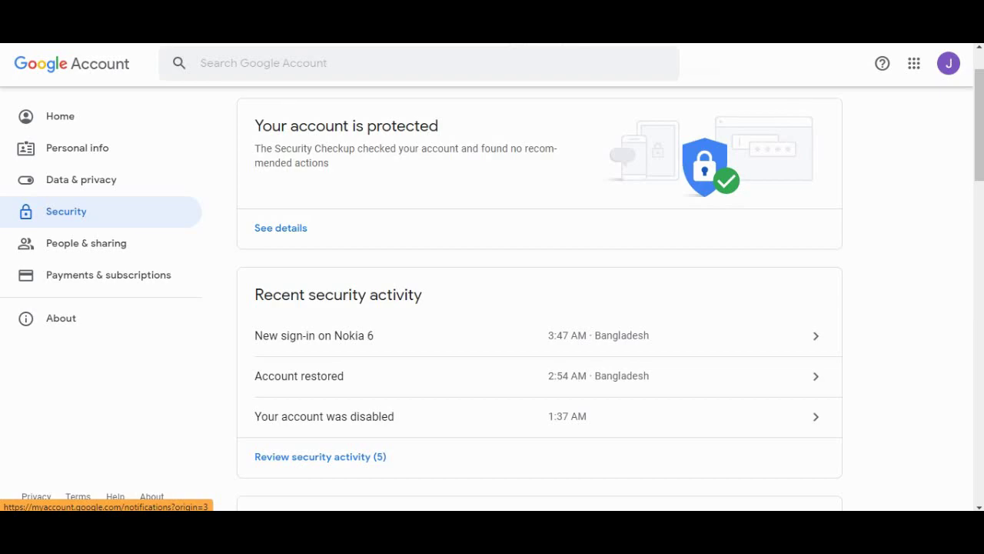
pyautogui.scroll(-3, 492, 300)
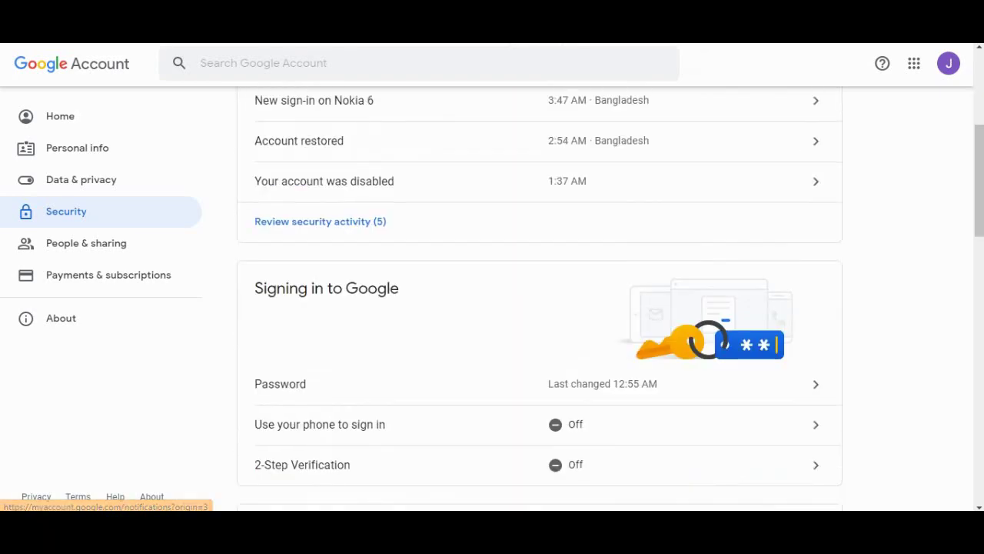
pyautogui.scroll(1, 492, 300)
pyautogui.scroll(-3, 492, 300)
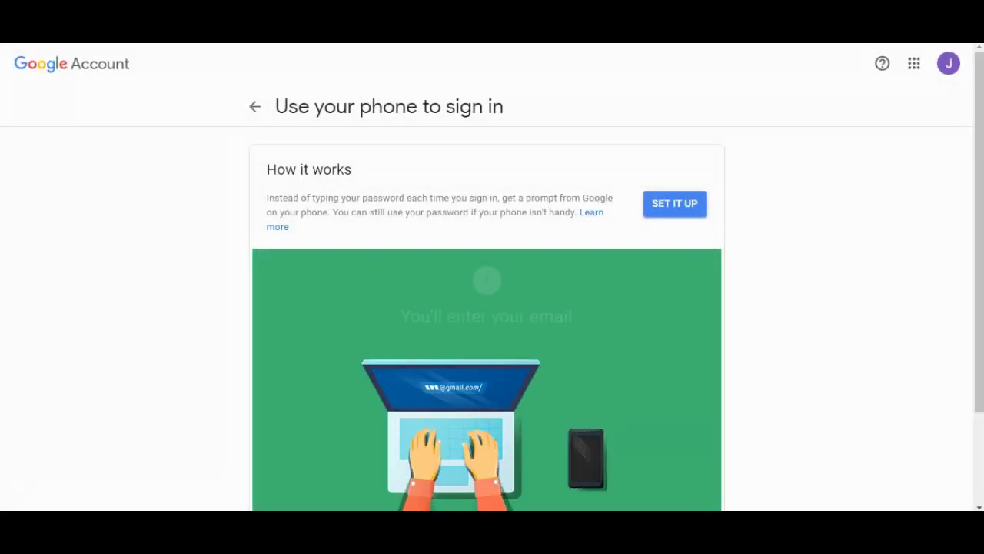
# Scroll the 'Use your phone to sign in' page and start set-up, reaching password verification
pyautogui.scroll(-1, 492, 308)
pyautogui.scroll(-2, 492, 307)
pyautogui.scroll(3, 493, 308)
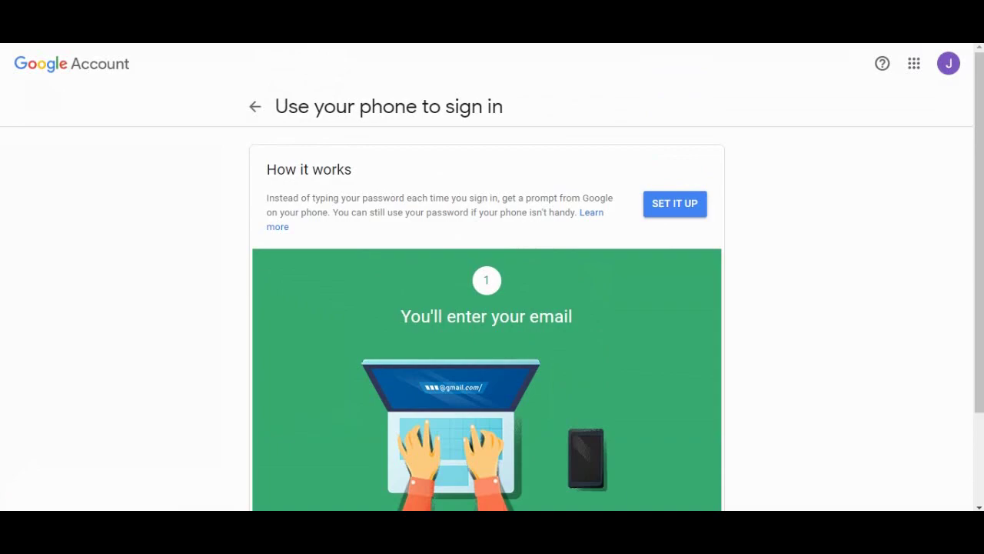
pyautogui.scroll(-2, 493, 307)
pyautogui.scroll(2, 493, 308)
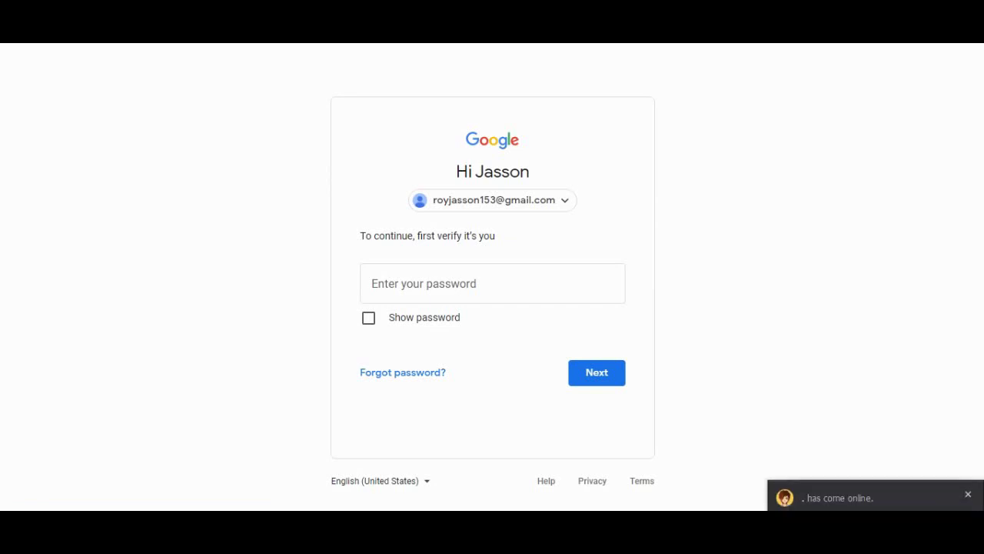
# Paste and submit the account password to reach step 1 of 3 with Nokia 6
pyautogui.click(492, 283)
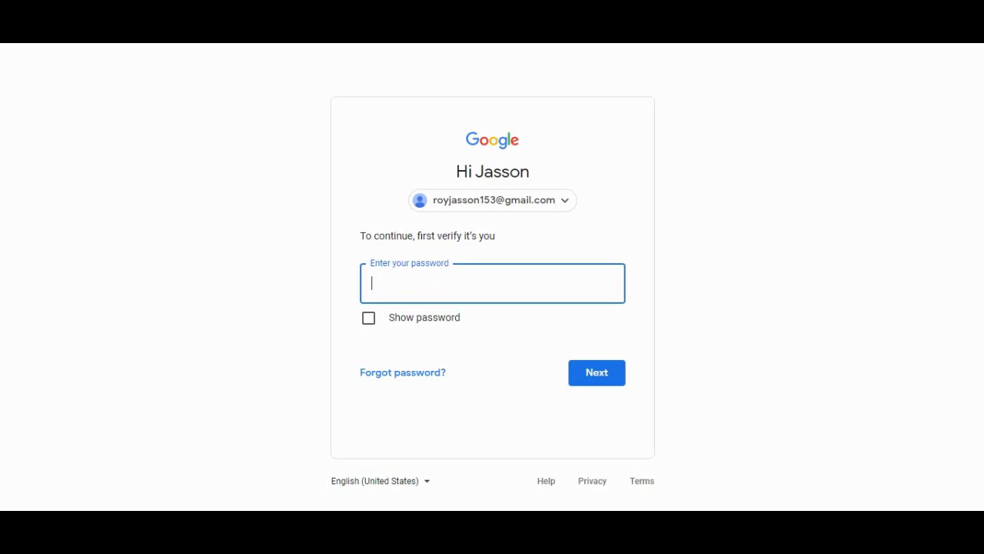
pyautogui.hotkey('ctrl', 'v')
pyautogui.press('Return')
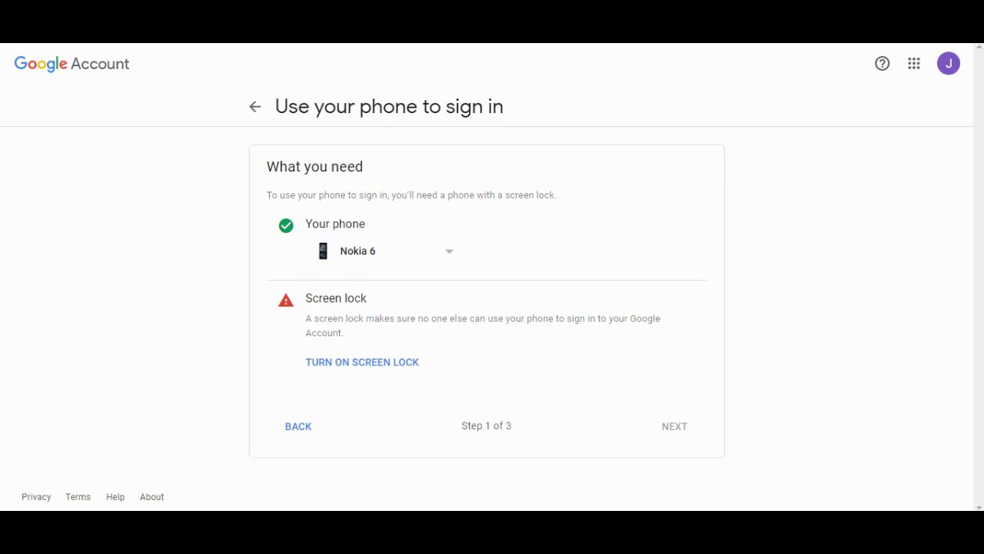
# Choose Turn on screen lock and Continue; Nokia 6 is still flagged without a screen lock
pyautogui.click(362, 361)
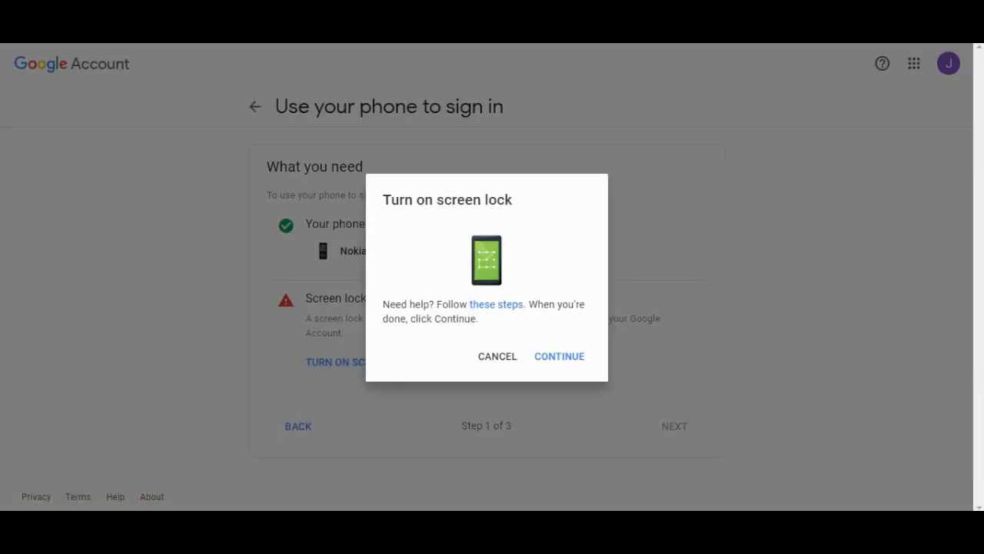
pyautogui.click(559, 356)
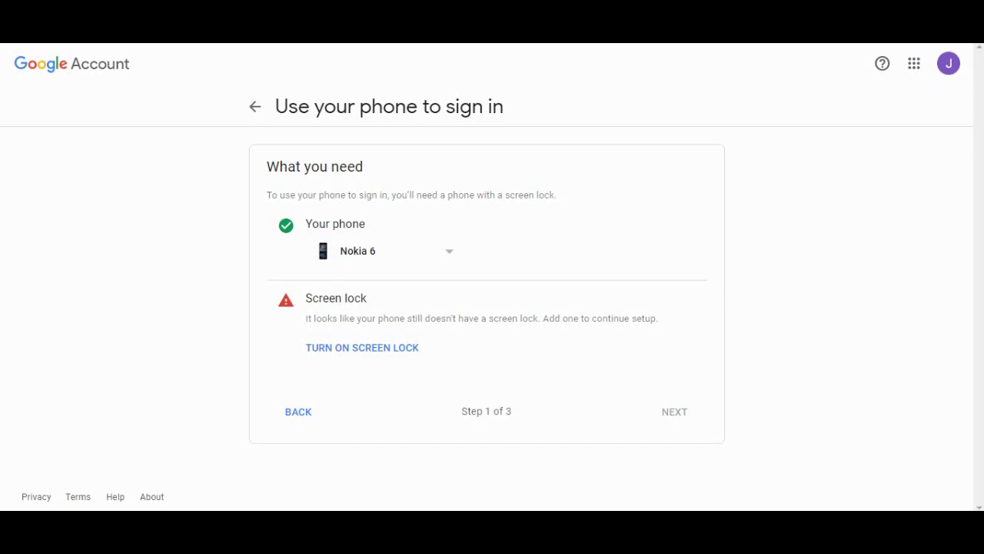
# Recheck the Nokia 6 screen lock twice via Turn on screen lock and Continue
pyautogui.click(362, 347)
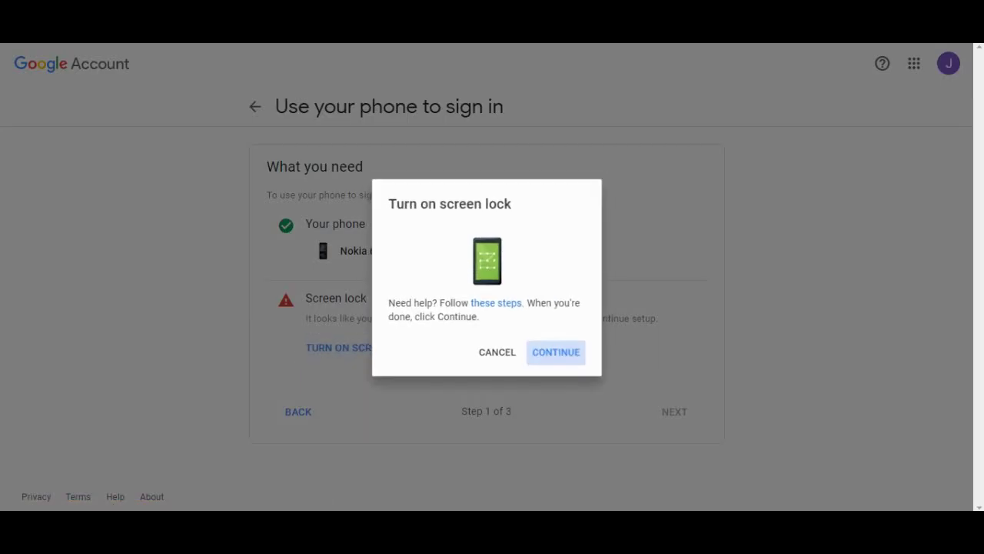
pyautogui.press('Return')
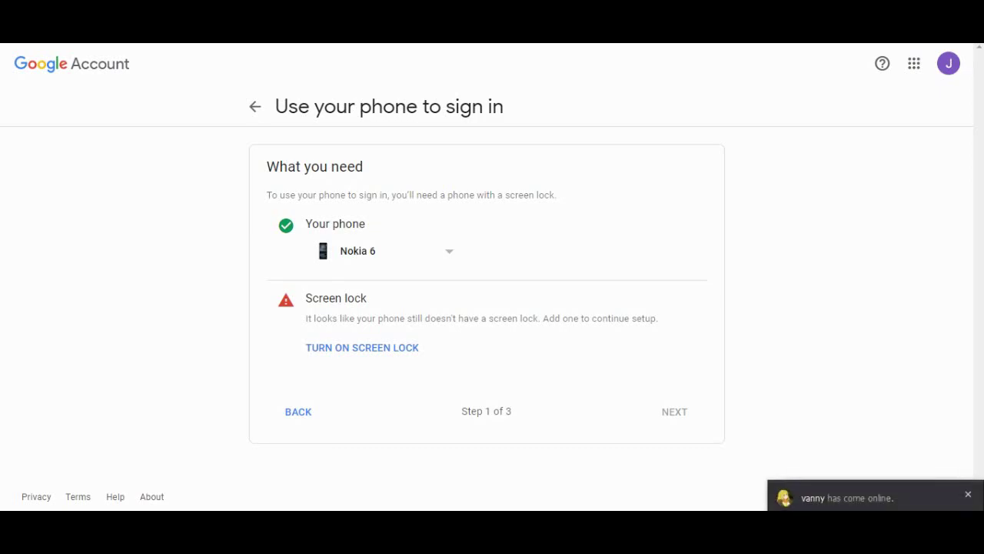
pyautogui.click(384, 347)
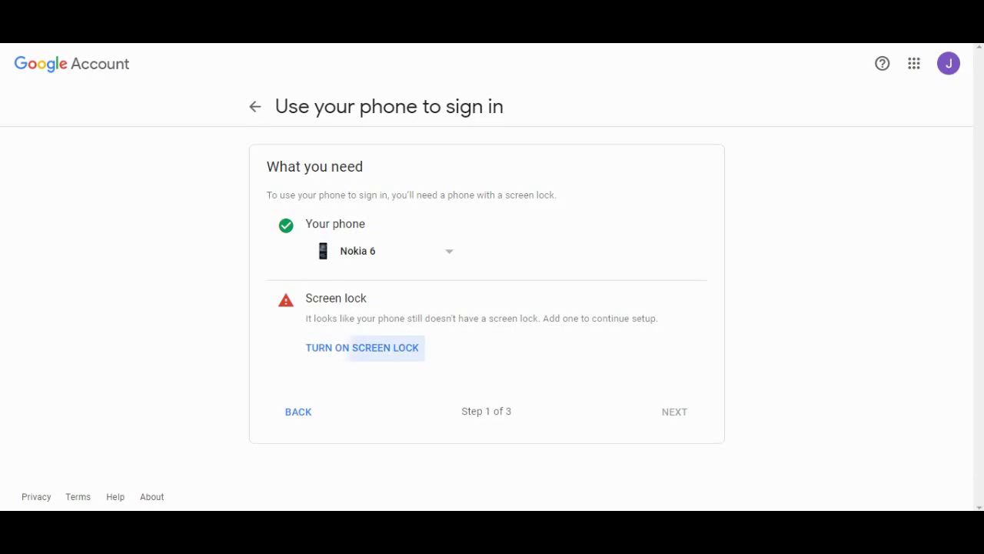
pyautogui.click(559, 356)
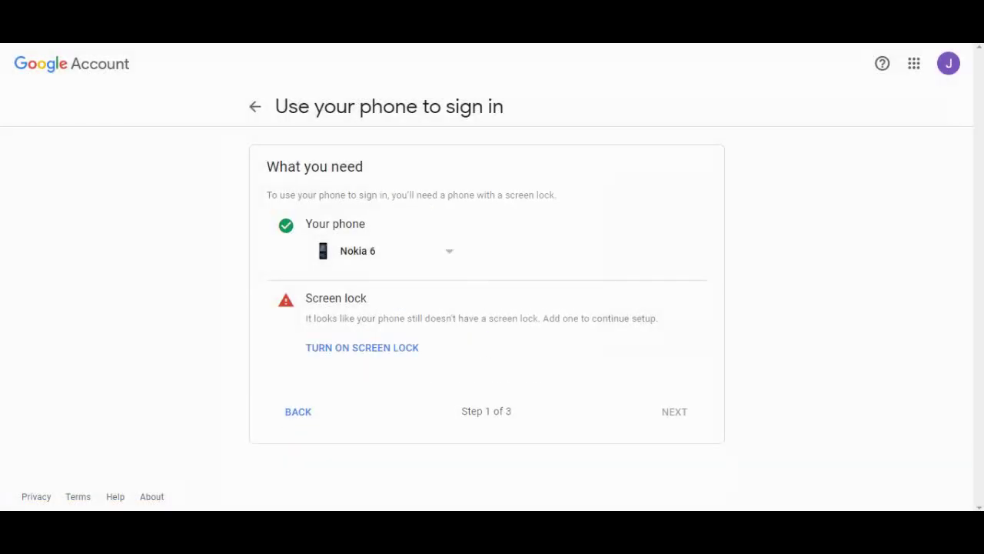
# Leave set-up and reopen 'Use your phone to sign in' from Security, advancing to step 2 'Try it'
pyautogui.click(255, 106)
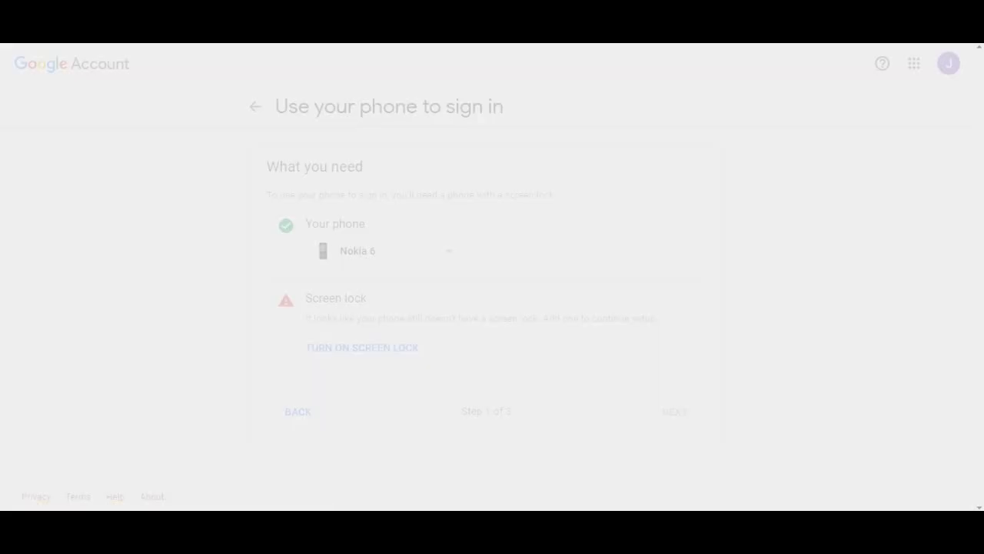
pyautogui.scroll(-5, 538, 308)
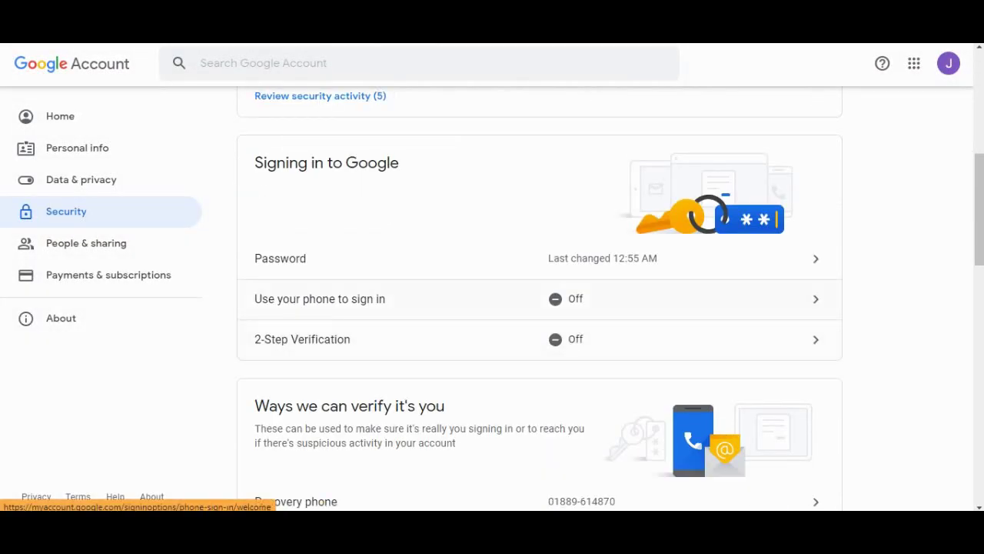
pyautogui.click(384, 298)
pyautogui.scroll(-2, 487, 323)
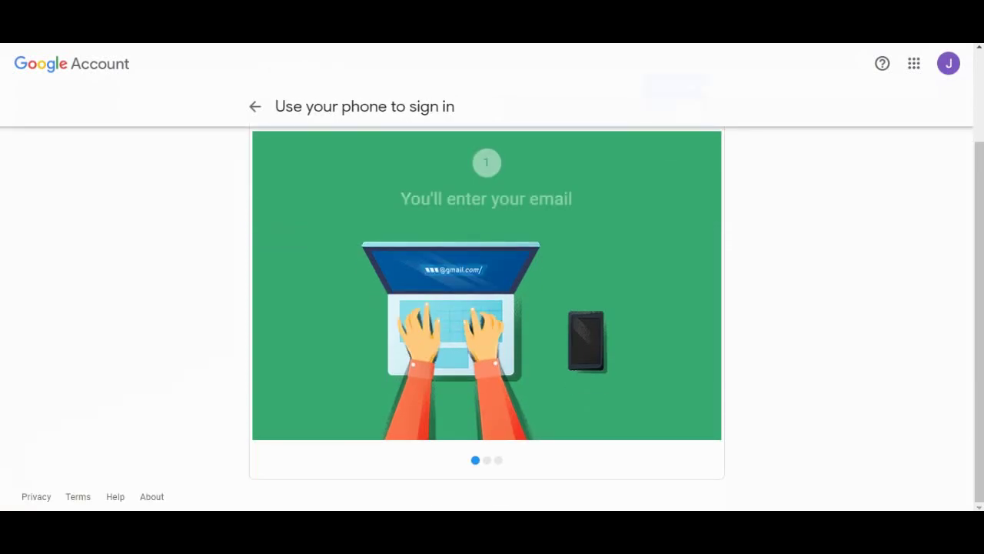
pyautogui.scroll(2, 486, 323)
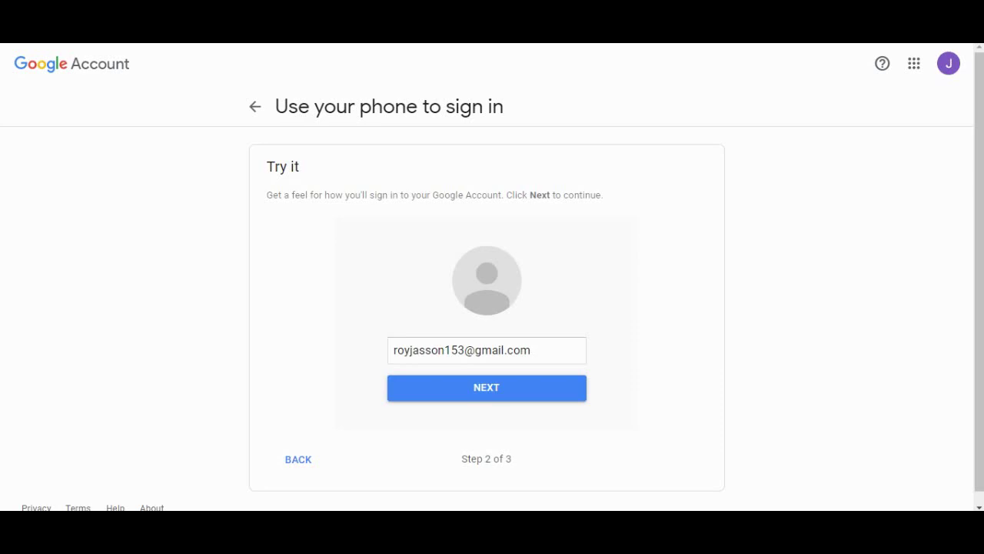
# Confirm the test sign-in and turn on phone sign-in for Nokia 6
pyautogui.press('Return')
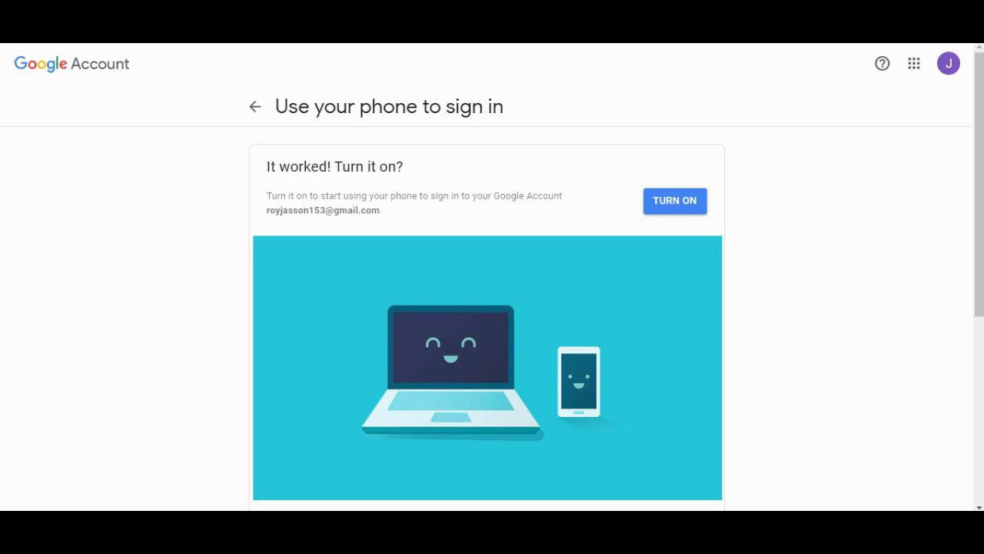
pyautogui.press('Return')
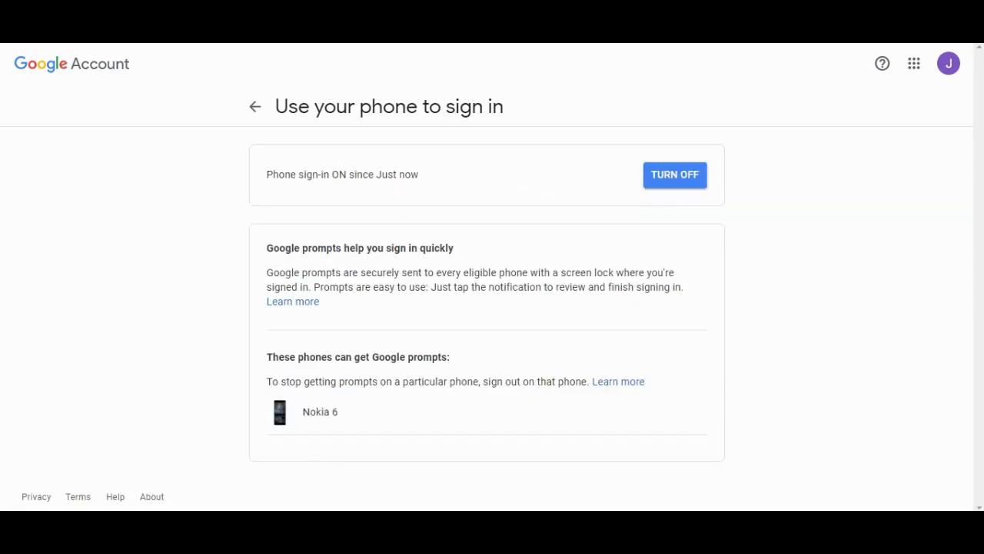
pyautogui.click(256, 106)
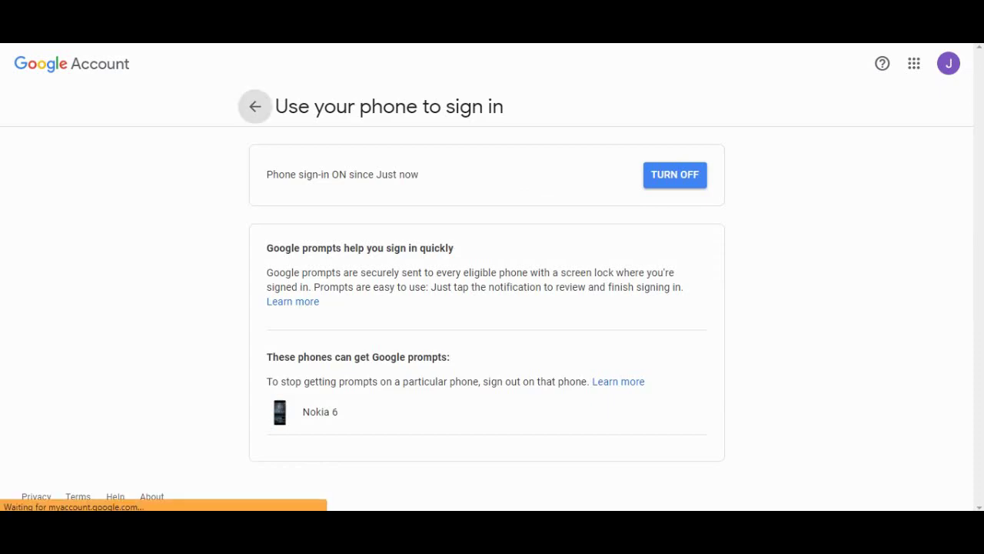
# Start 2-Step Verification set-up and accept that it turns off phone sign-in
pyautogui.scroll(-5, 538, 307)
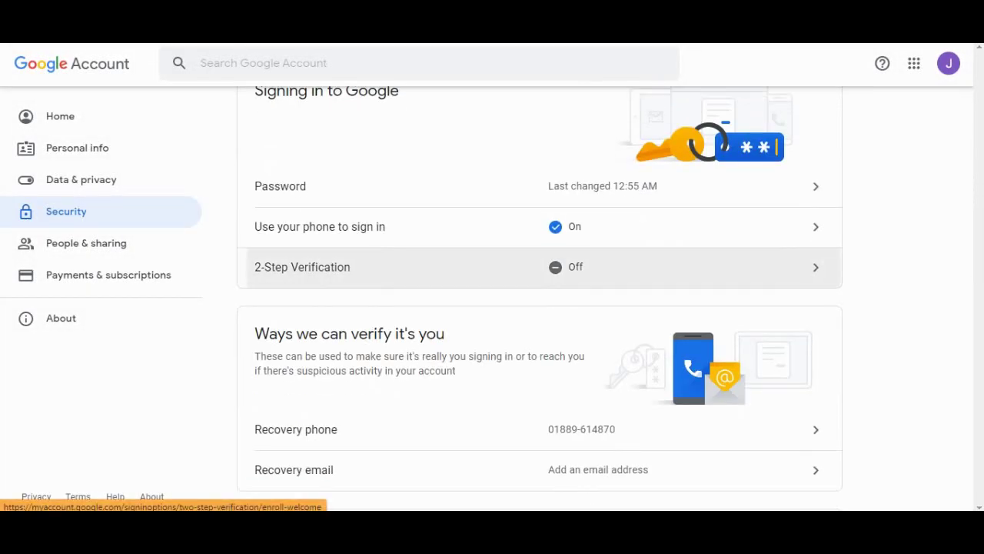
pyautogui.click(462, 267)
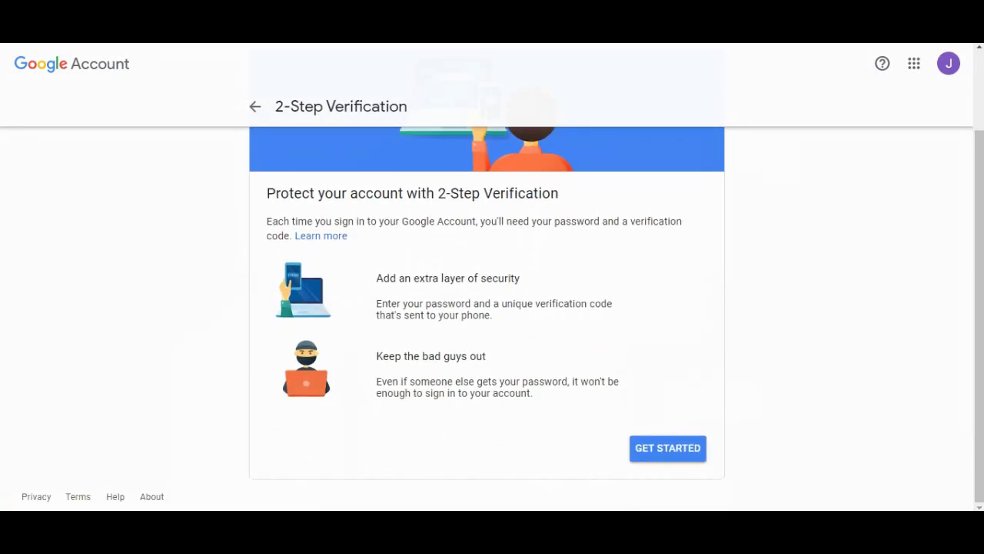
pyautogui.click(668, 447)
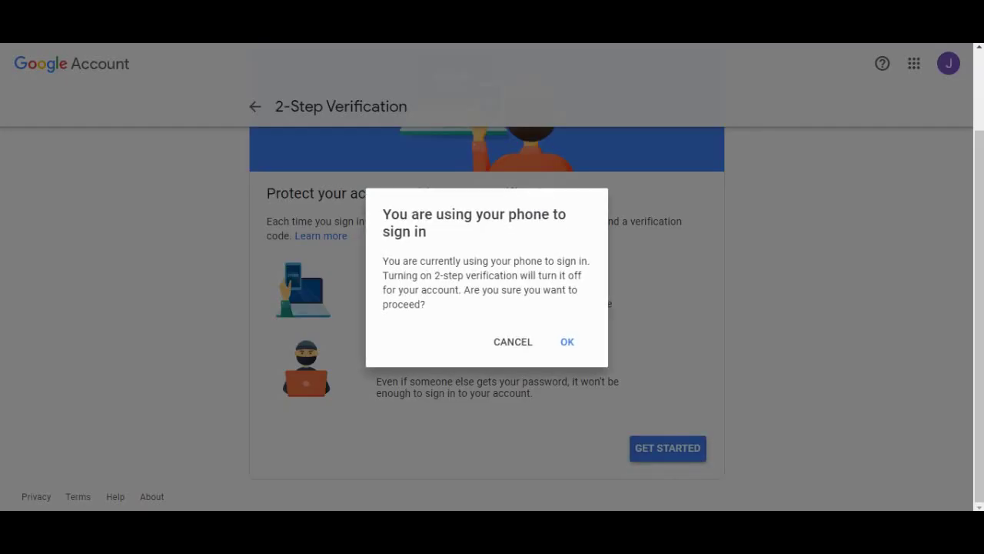
pyautogui.press('Return')
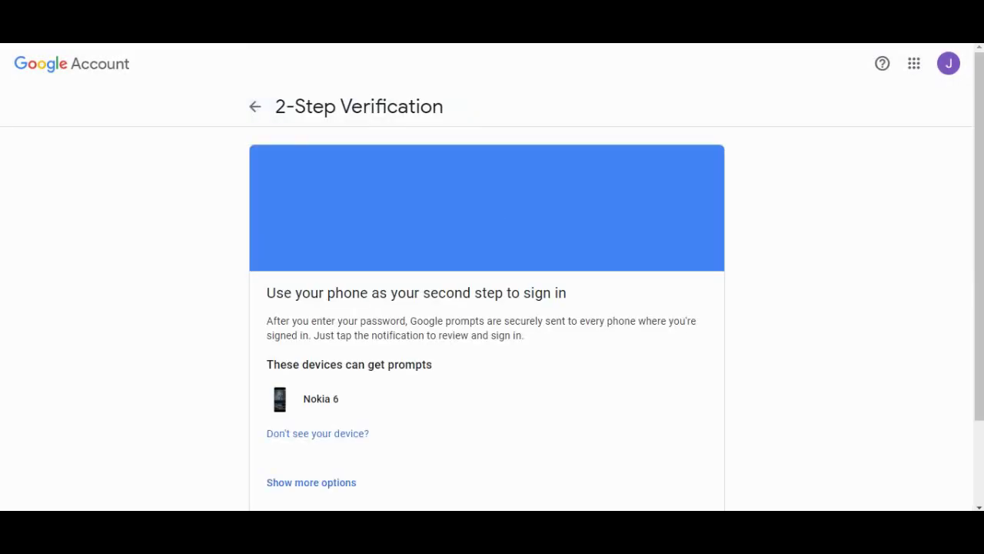
# Keep Nokia 6 prompts as the second step and text a code to the prefilled backup number
pyautogui.scroll(-2, 492, 308)
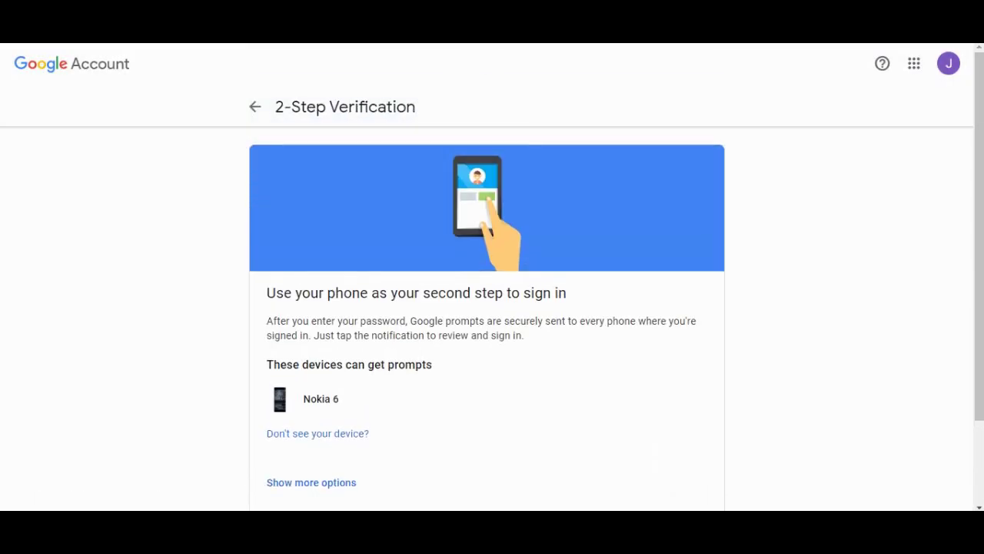
pyautogui.press('Return')
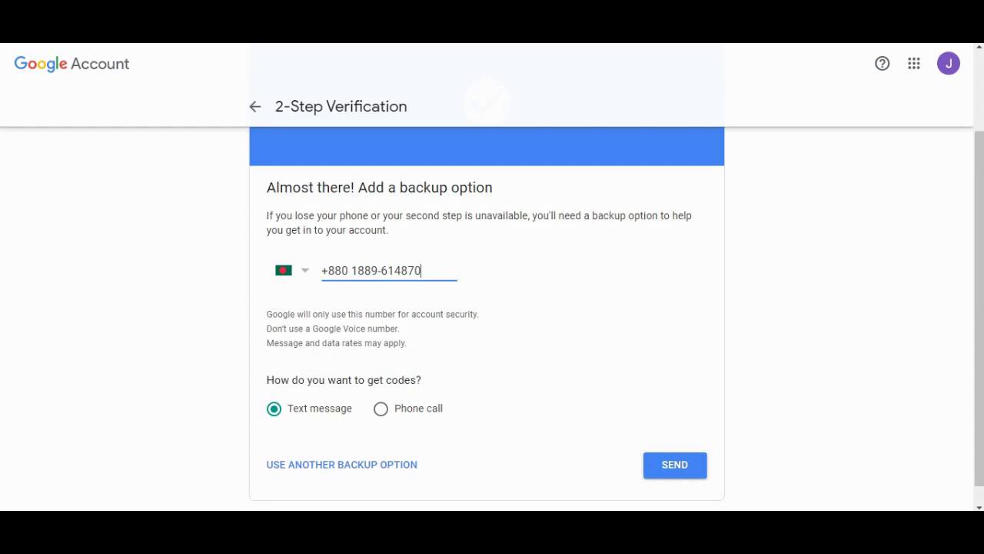
pyautogui.press('Return')
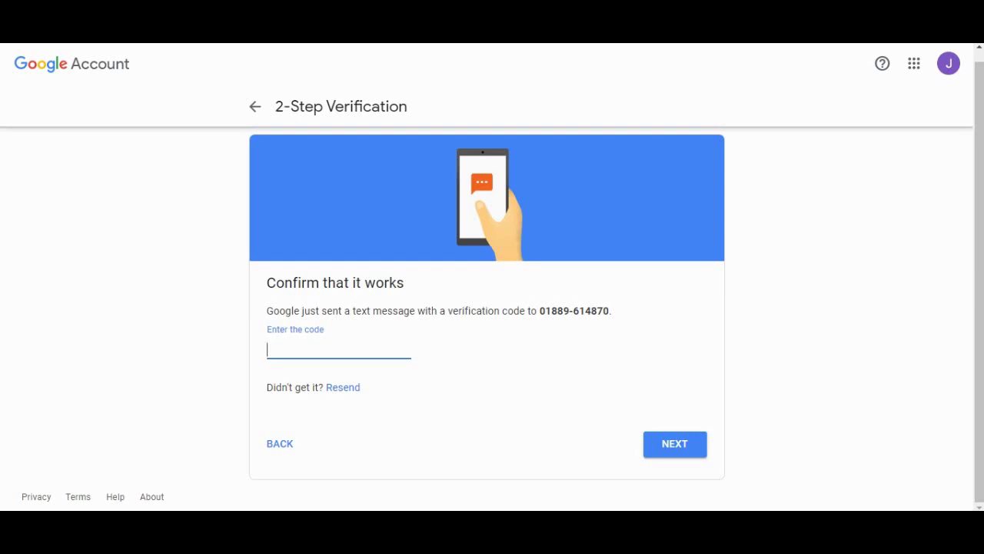
# Submit the texted verification code for the backup phone and turn 2-Step Verification on
pyautogui.press('Return')
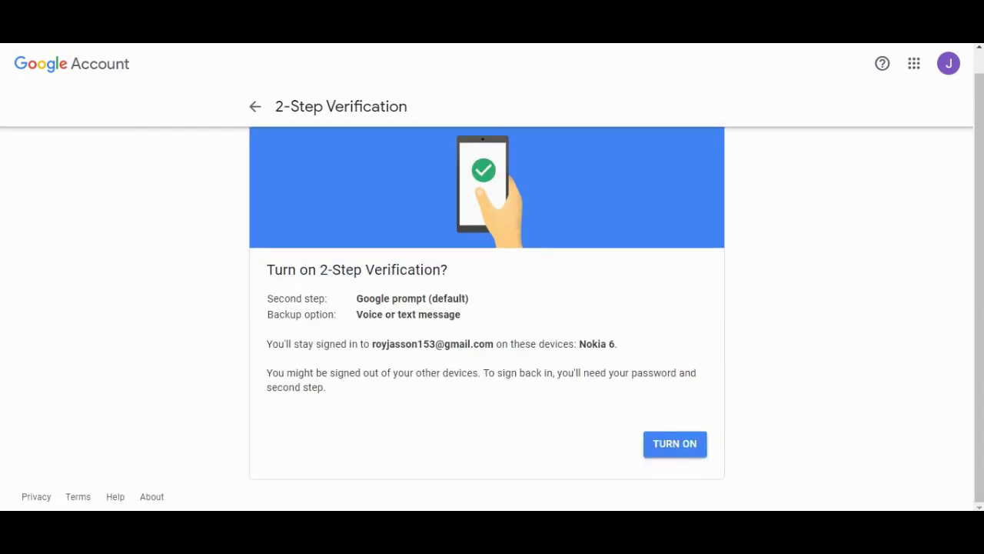
pyautogui.press('Return')
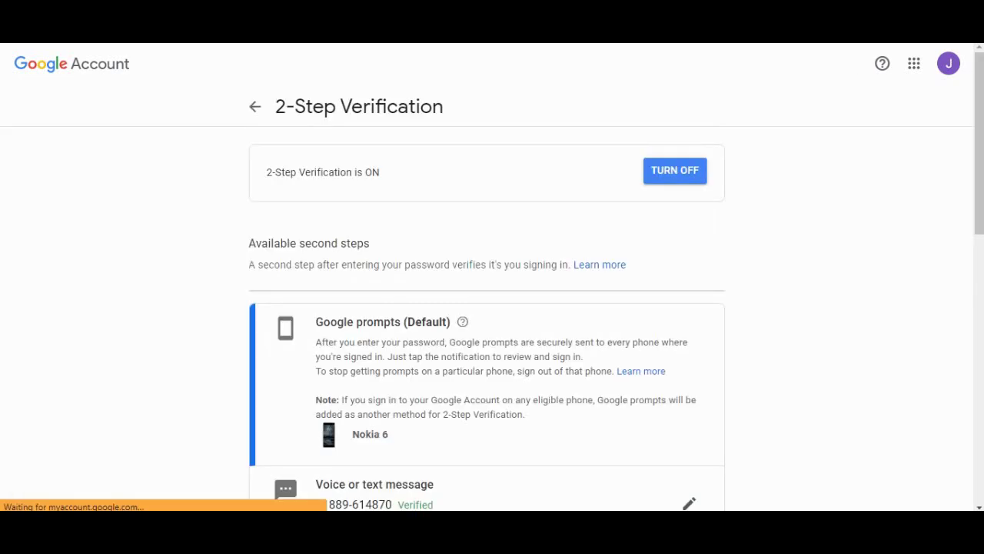
pyautogui.scroll(-7, 492, 307)
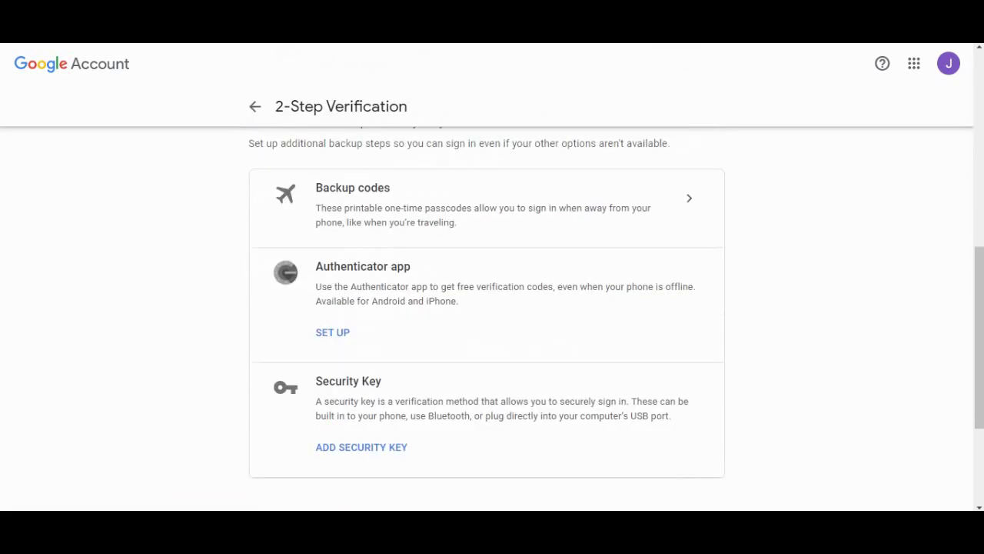
pyautogui.scroll(7, 492, 307)
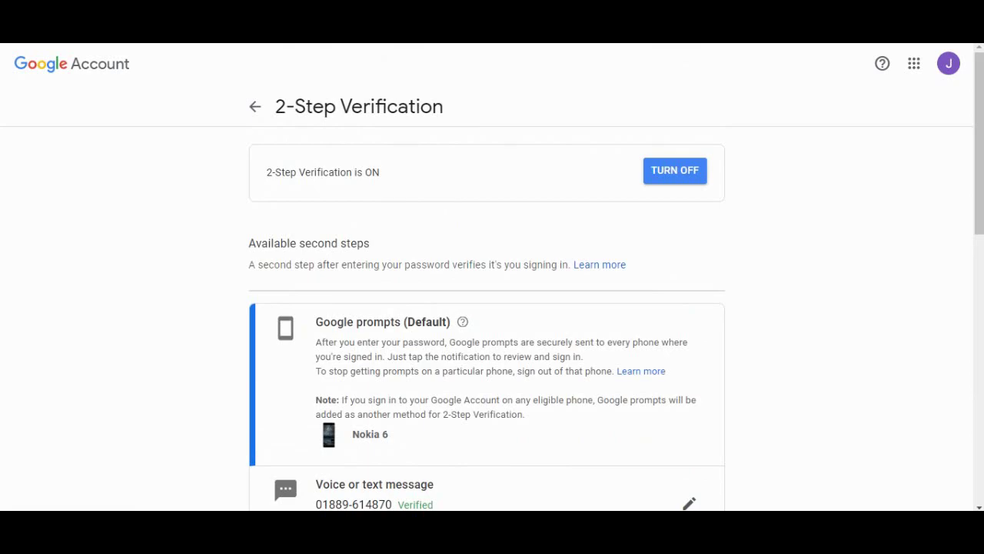
# Go back to the Security page and review Recent security activity and Signing in to Google
pyautogui.click(254, 106)
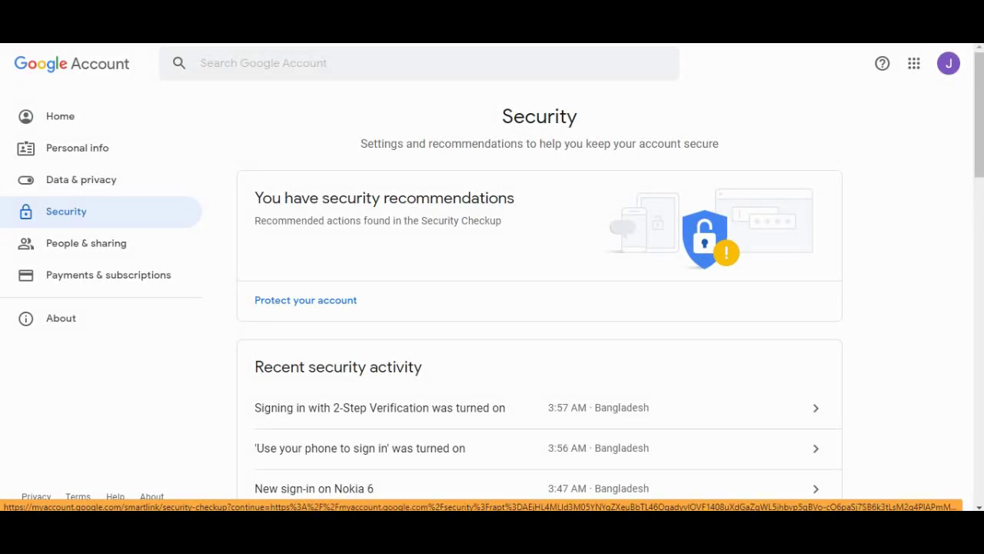
pyautogui.scroll(-6, 538, 308)
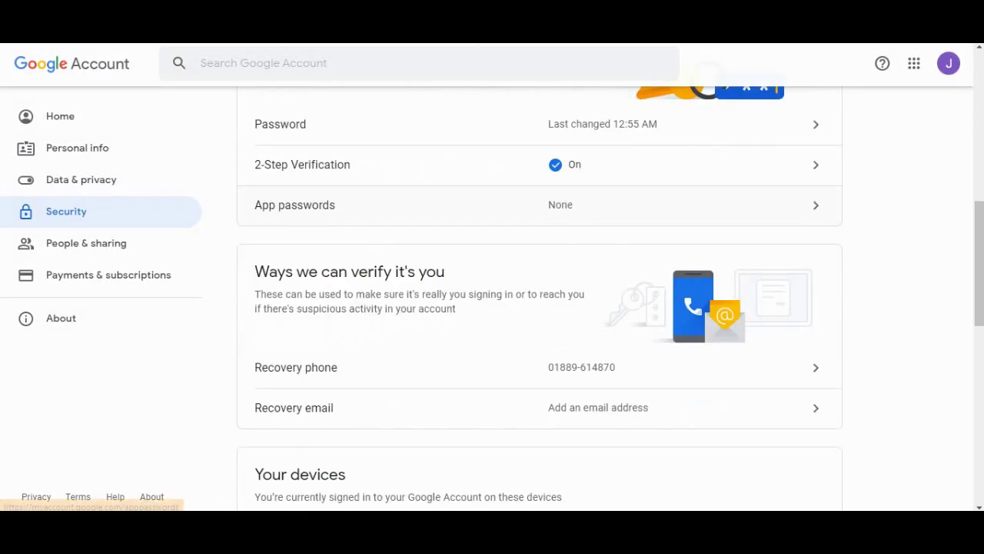
pyautogui.scroll(3, 539, 308)
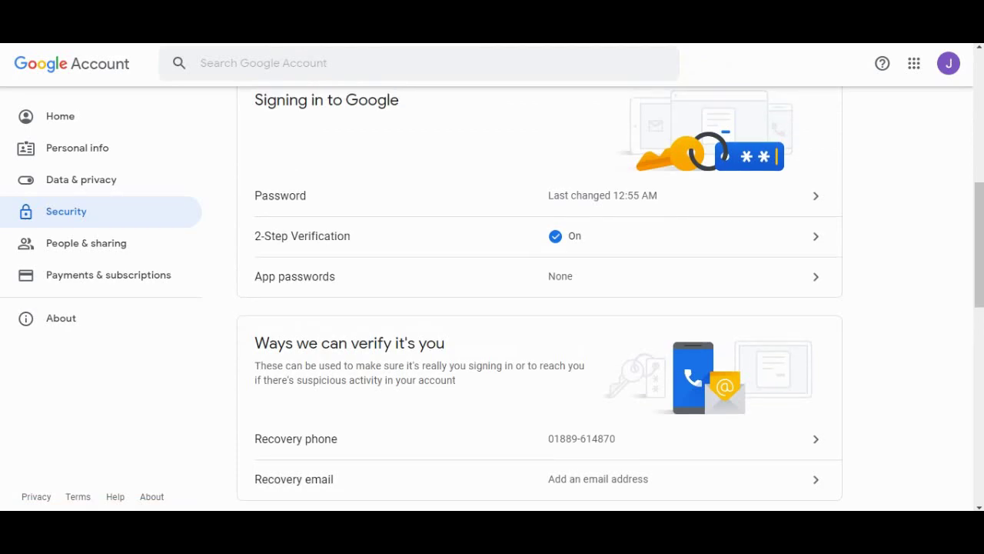
pyautogui.scroll(-5, 538, 308)
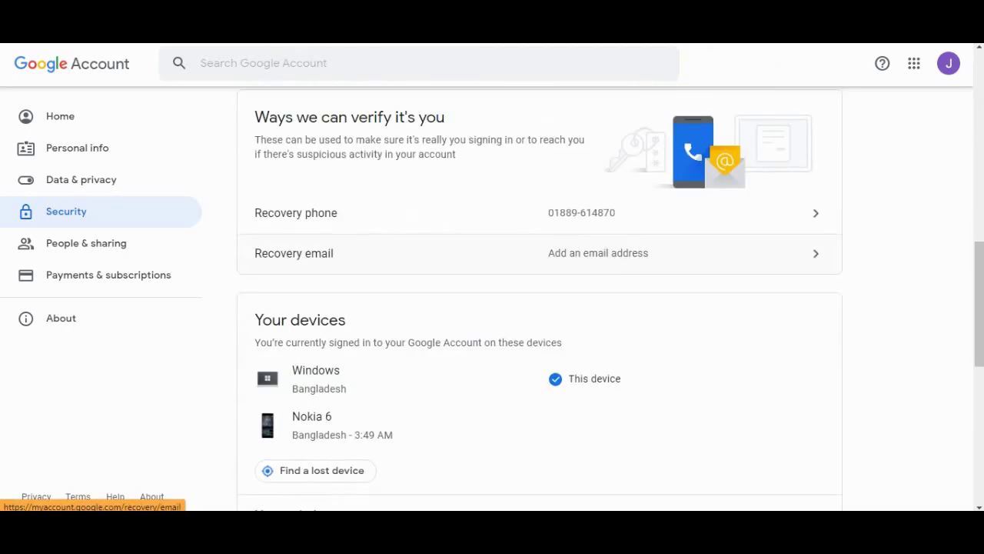
pyautogui.scroll(-2, 538, 307)
pyautogui.scroll(10, 538, 308)
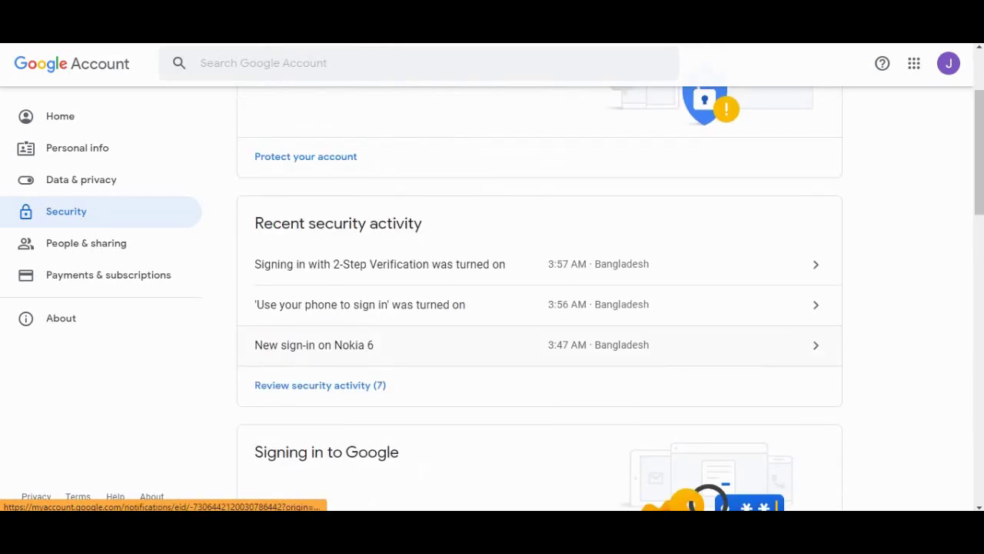
pyautogui.scroll(-8, 538, 307)
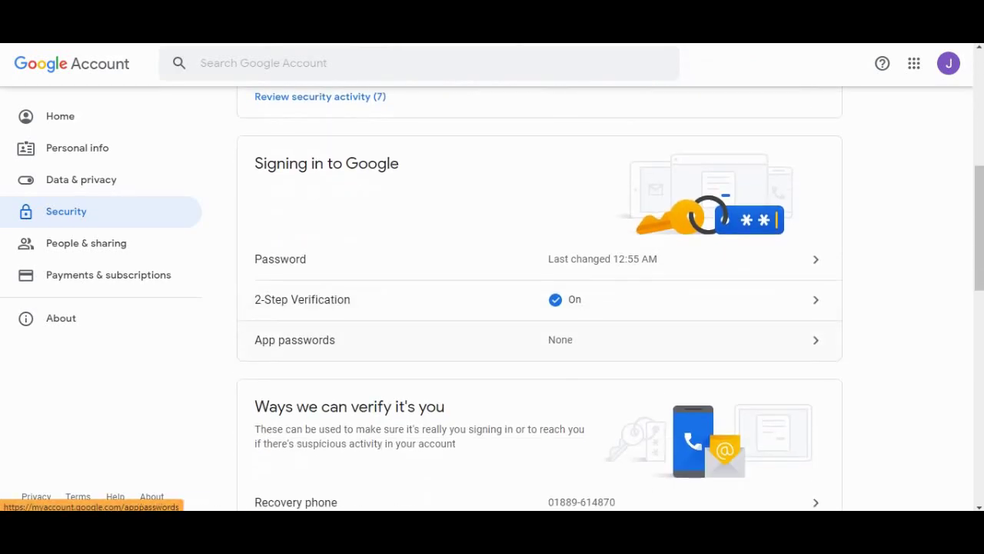
pyautogui.scroll(1, 539, 308)
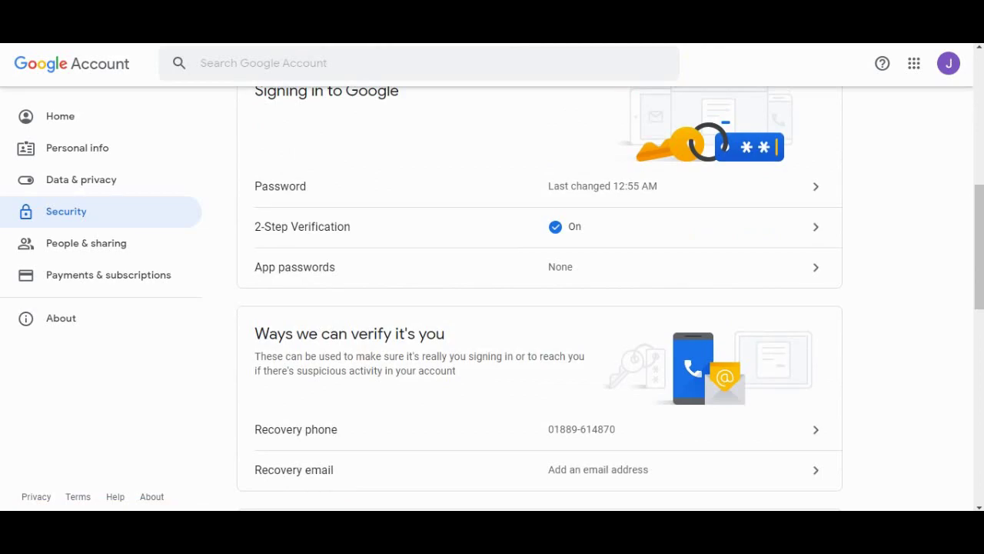
pyautogui.scroll(-2, 538, 307)
pyautogui.scroll(7, 538, 307)
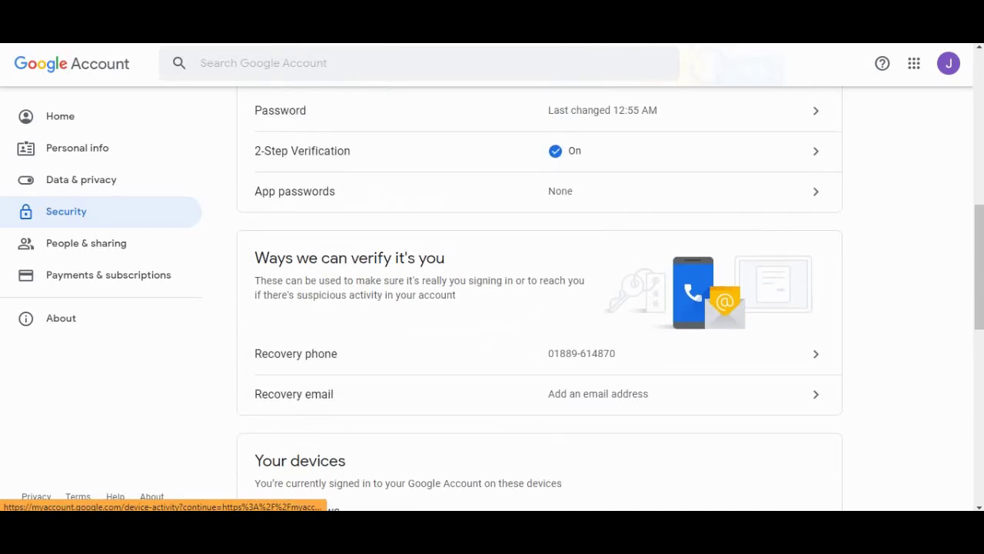
pyautogui.scroll(2, 539, 308)
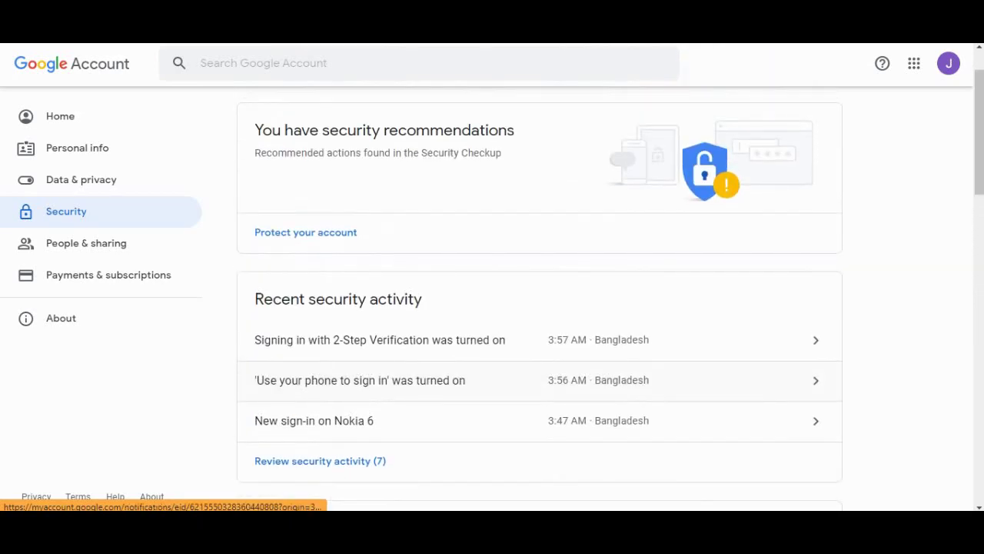